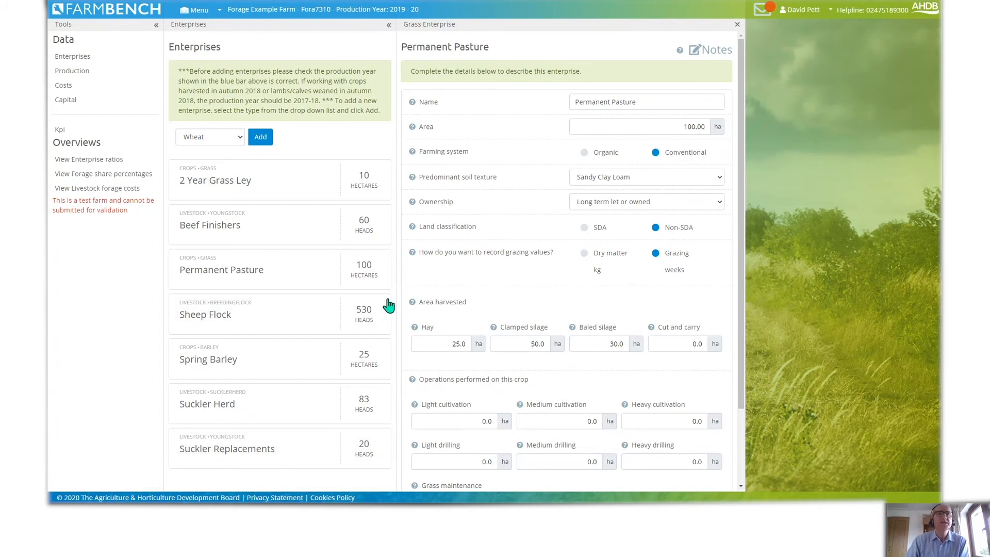
Examine the crop, forage and livestock types available for a new enterprise
click(242, 140)
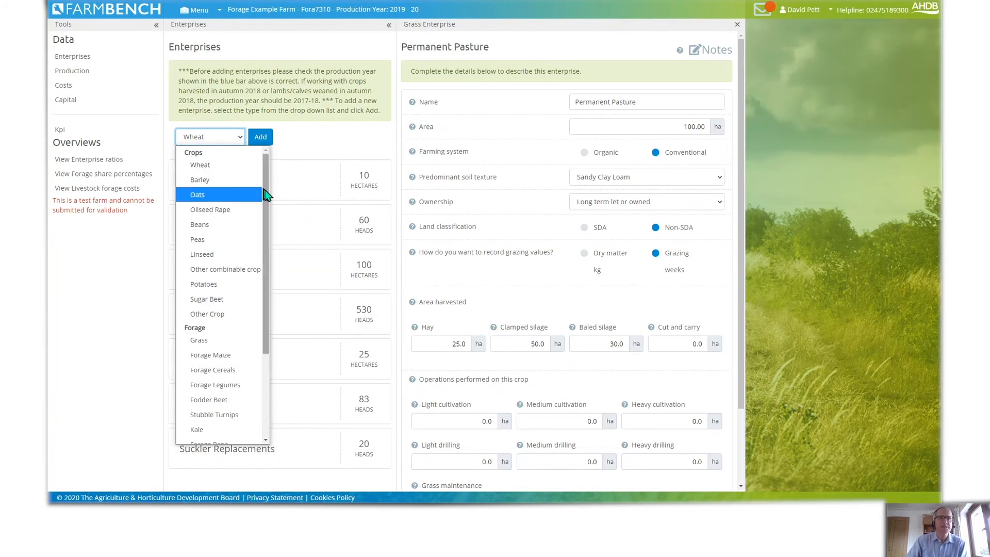
scroll(264, 193, down, 1)
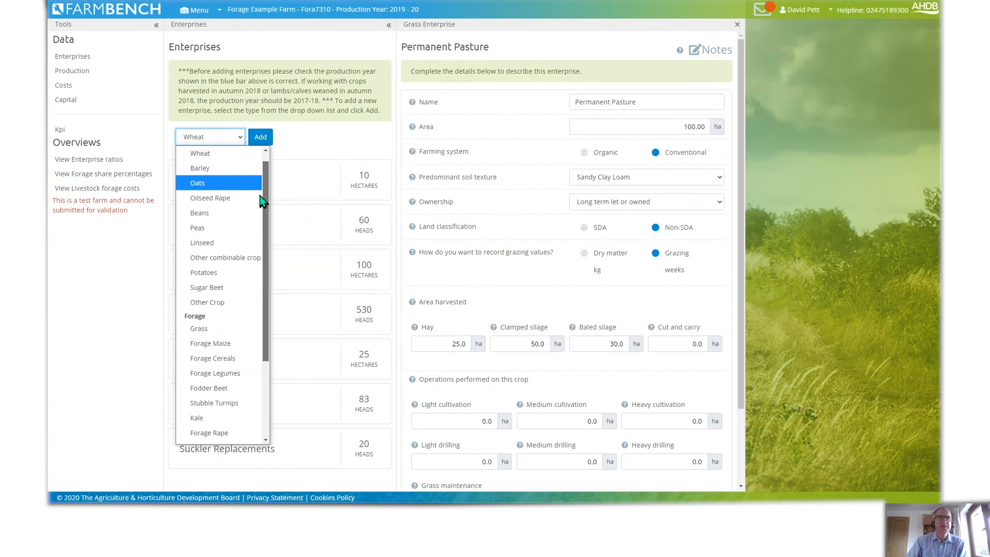
scroll(259, 196, up, 1)
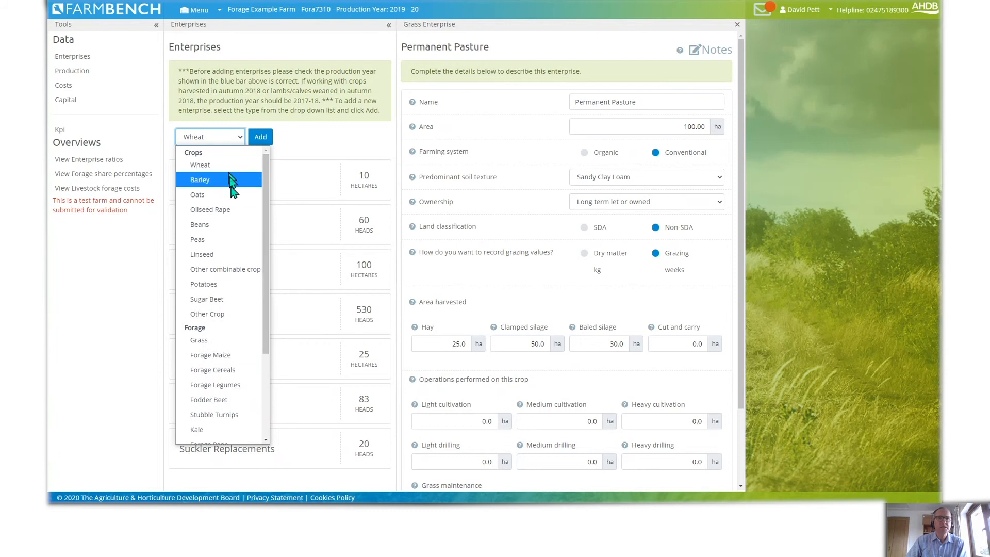
drag(265, 270, 259, 343)
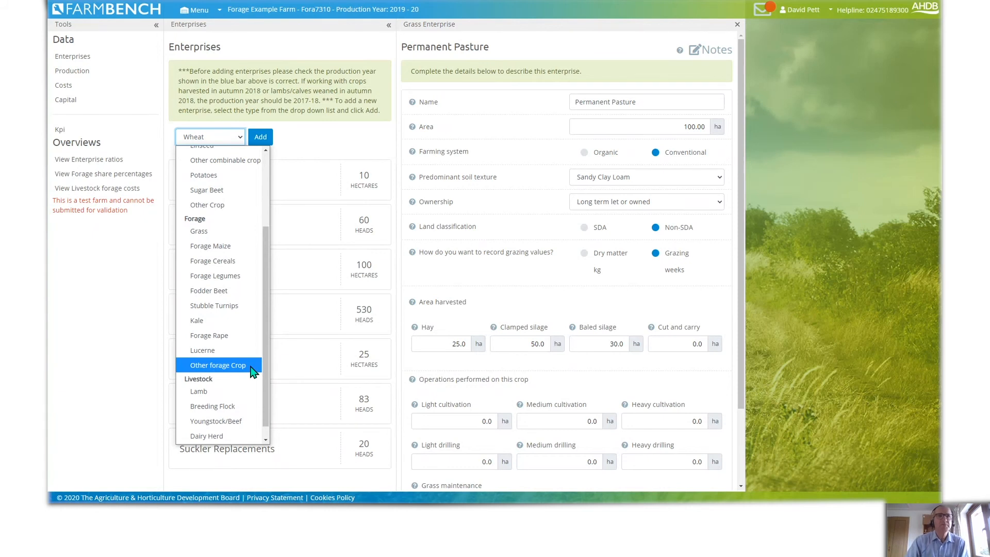
click(335, 287)
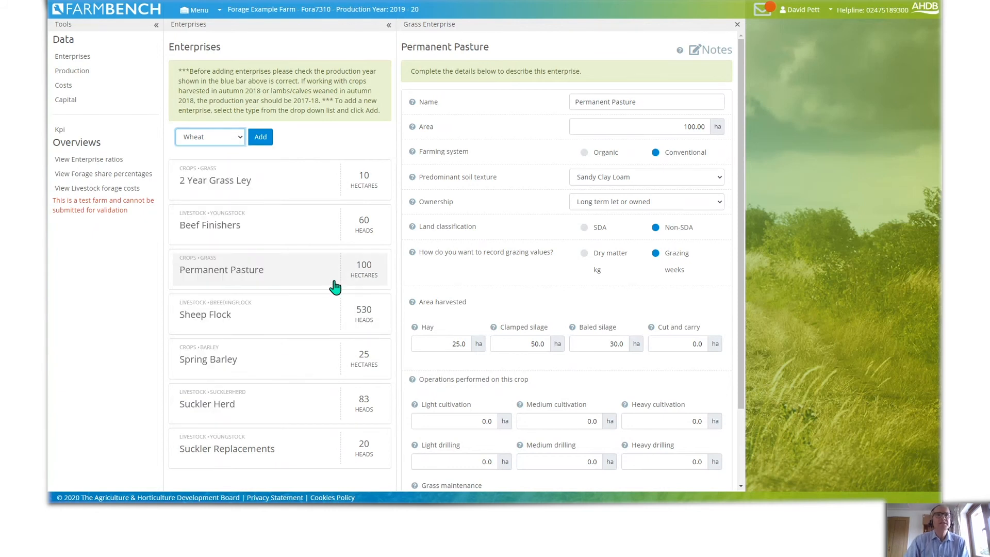
Open the details of the Permanent Pasture enterprise
click(335, 287)
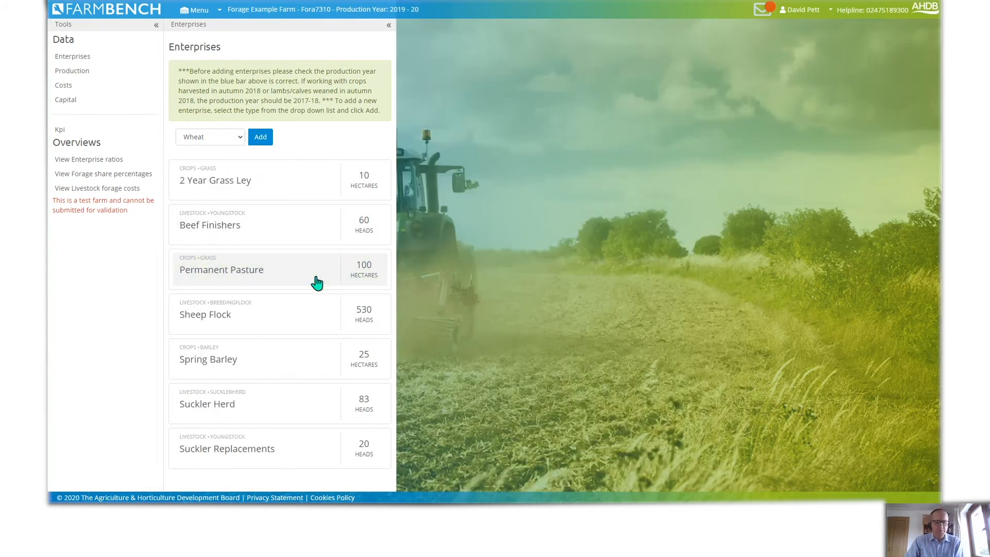
click(316, 284)
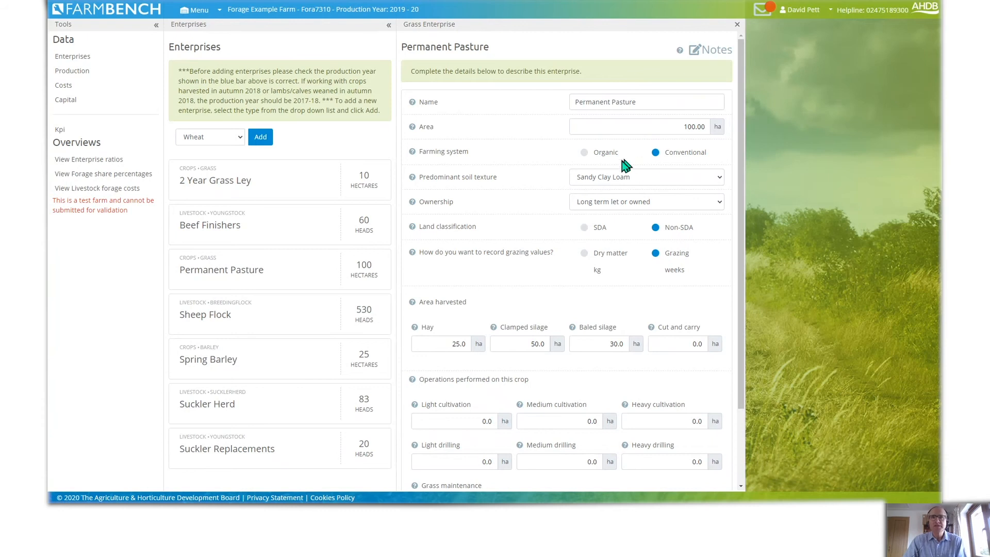
scroll(640, 180, down, 1)
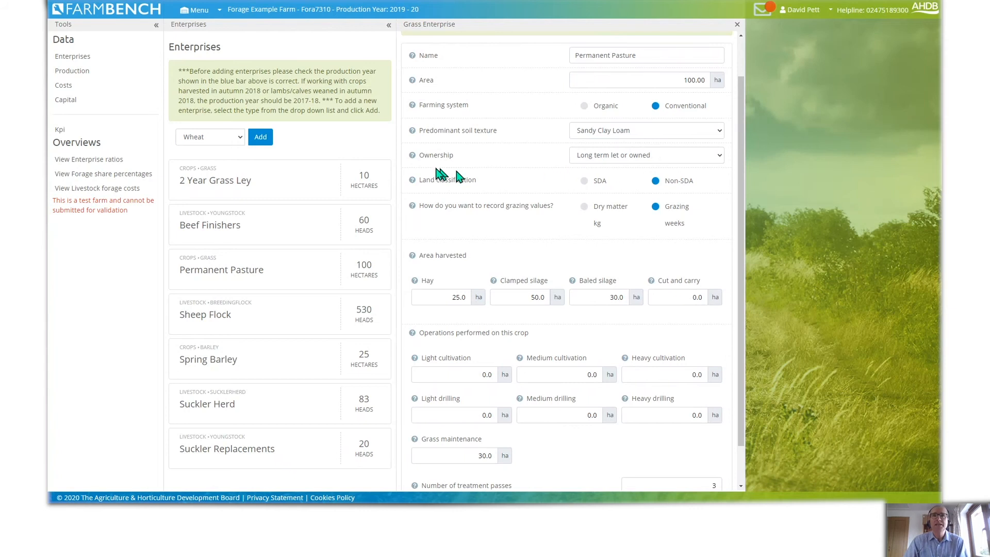
Try Short term let away from home and Standing crop as the ownership of Permanent Pasture
mouse_move(417, 162)
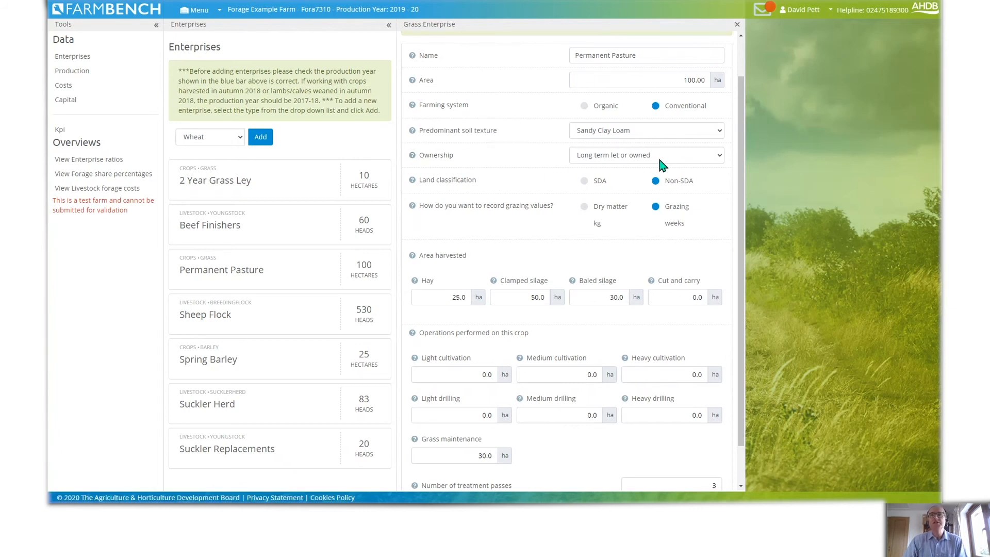
click(706, 160)
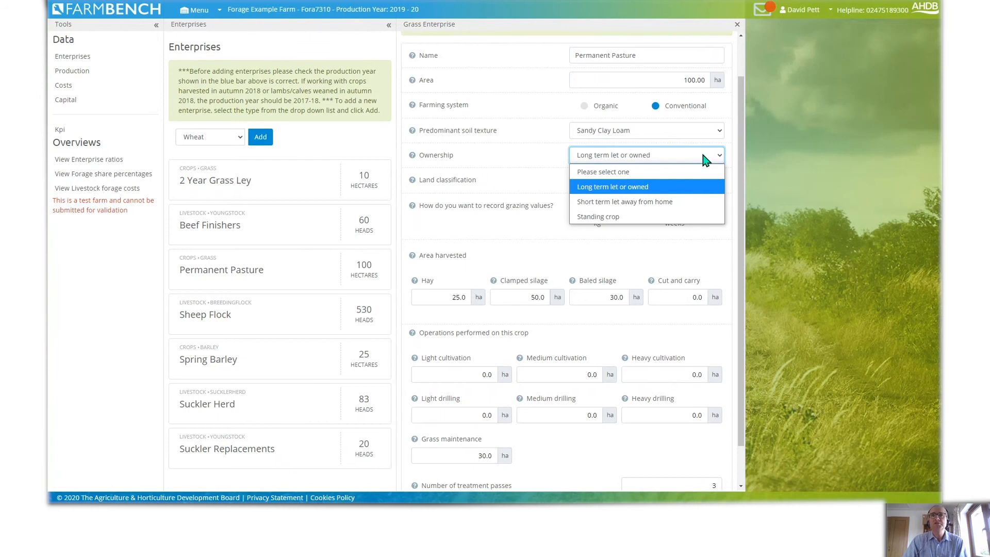
click(697, 204)
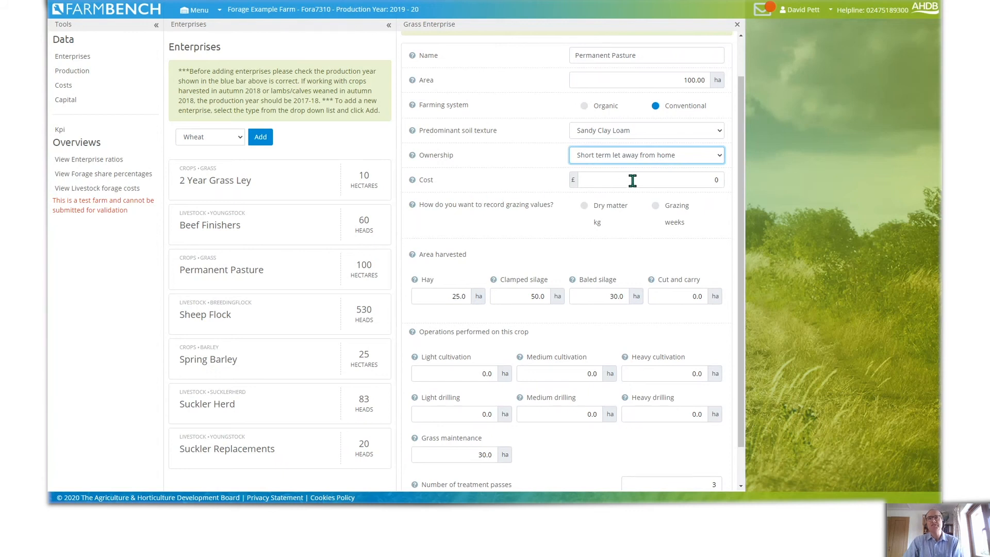
click(691, 159)
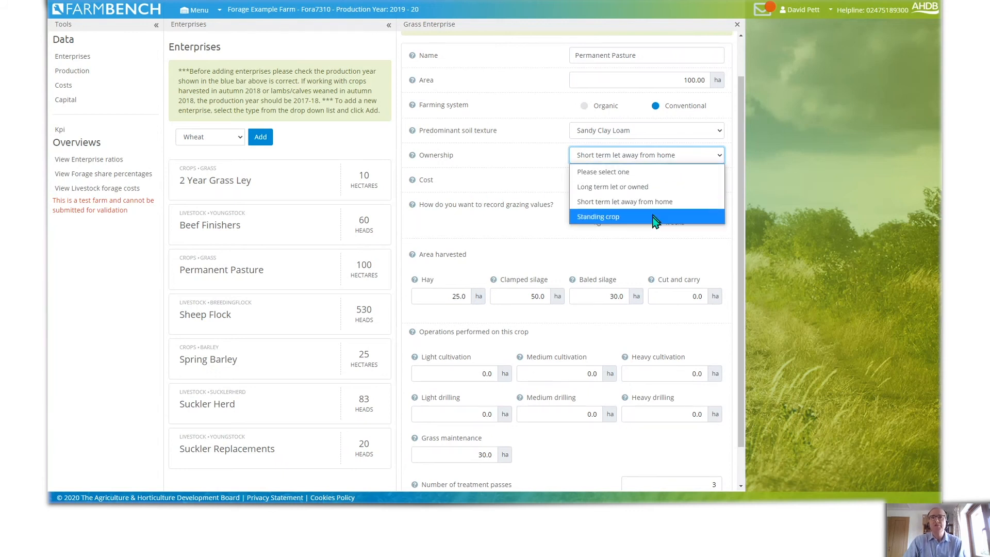
click(655, 221)
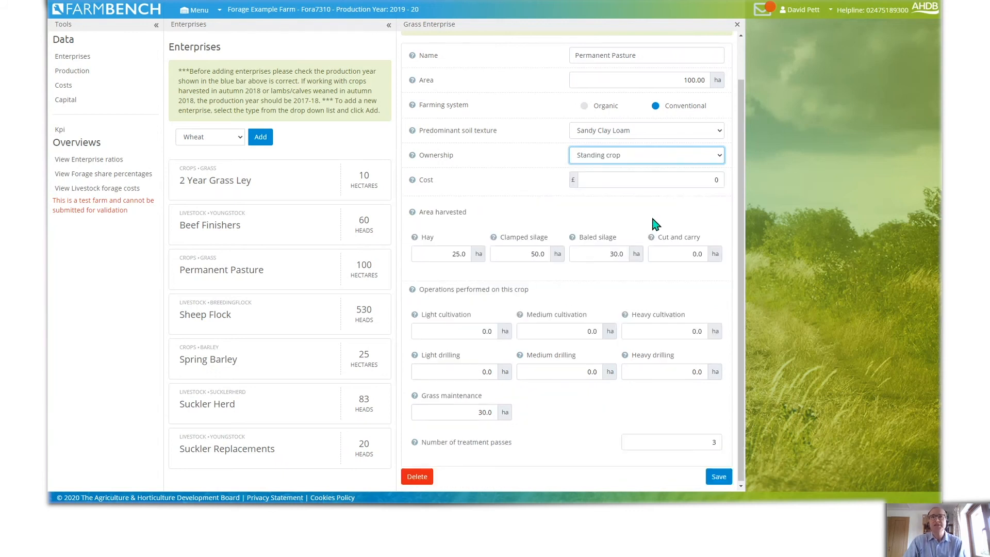
Set the ownership of Permanent Pasture to Long term let or owned and save the enterprise
click(638, 156)
click(641, 186)
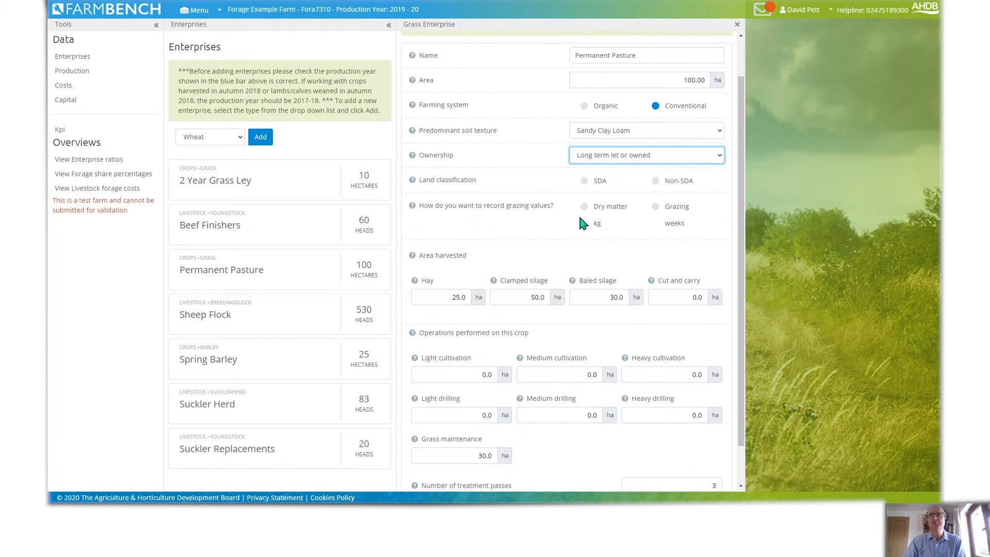
scroll(683, 247, down, 1)
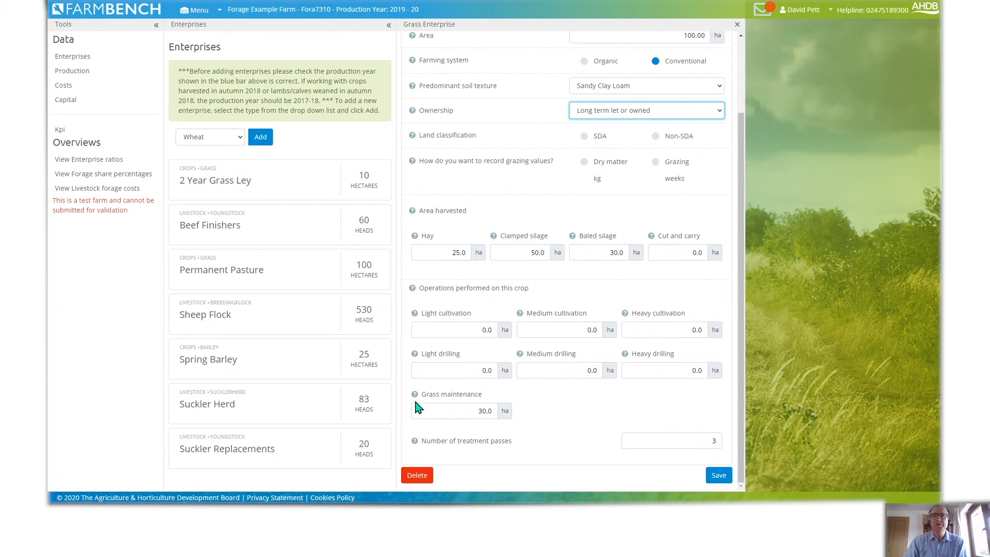
mouse_move(416, 401)
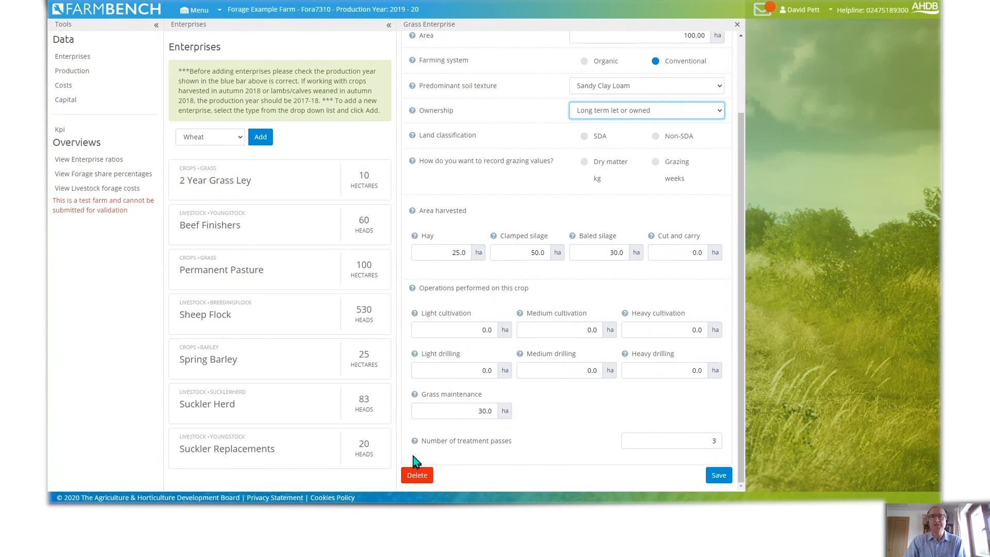
mouse_move(415, 446)
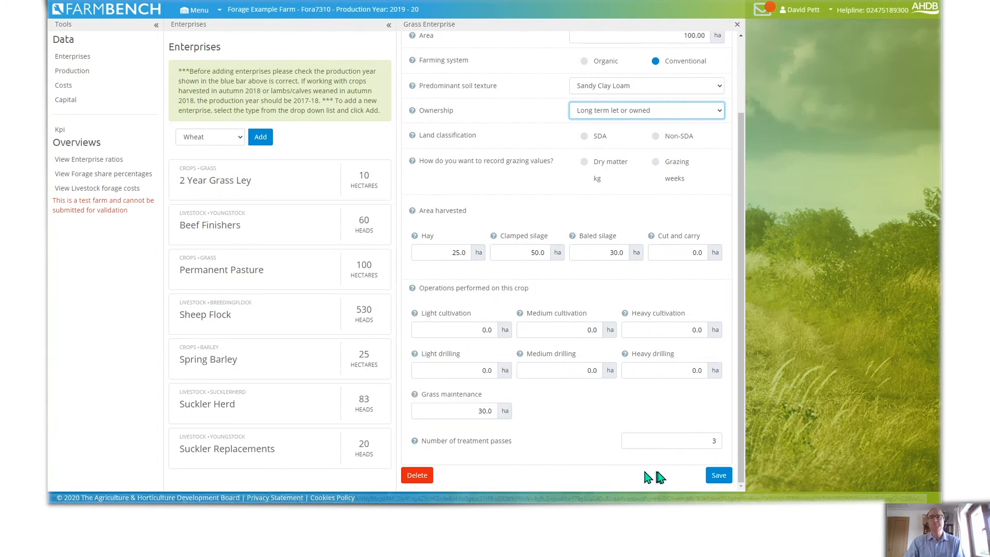
click(718, 478)
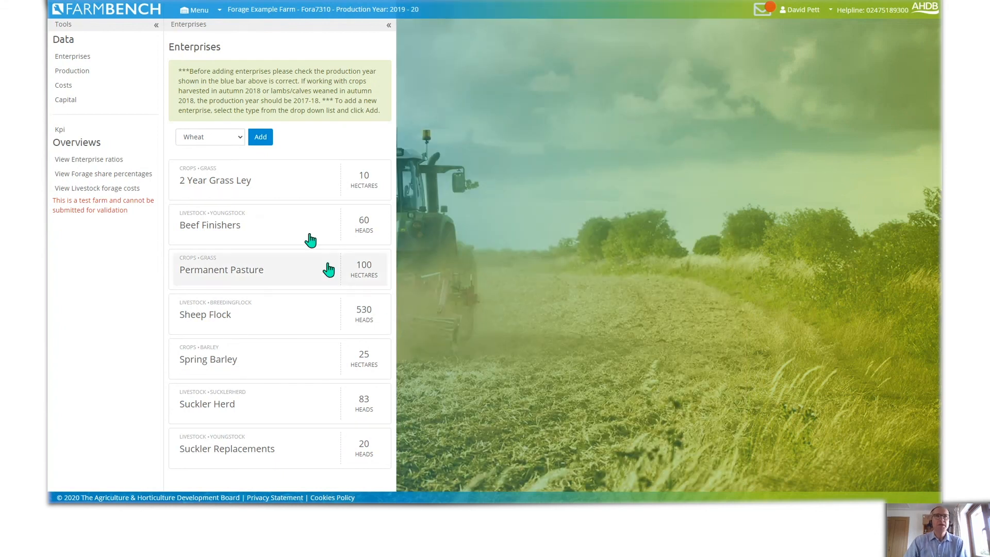
Add a new forage enterprise of type Stubble Turnips
click(241, 137)
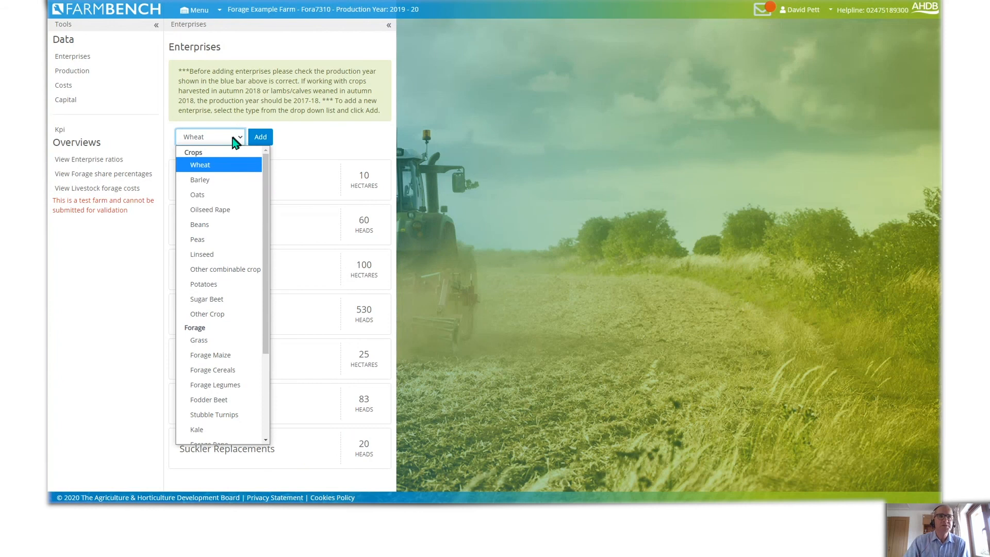
click(232, 418)
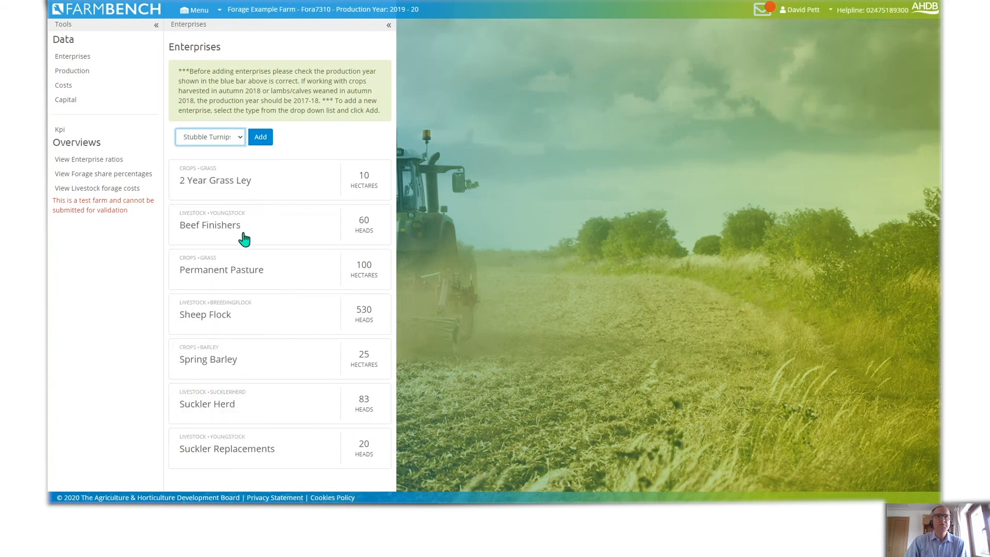
click(259, 141)
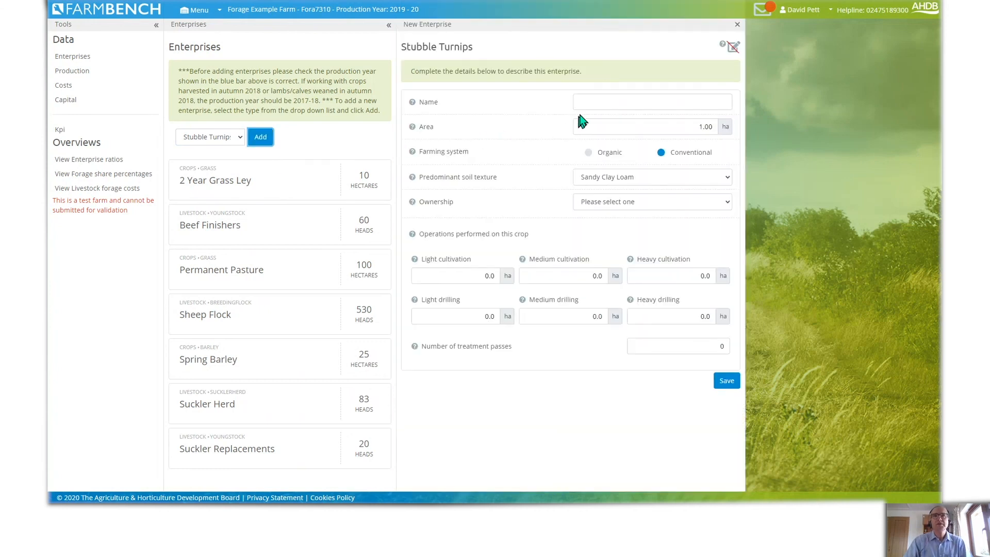
Name the new enterprise "stubble turnips" and set its area to 5.00 ha
click(593, 103)
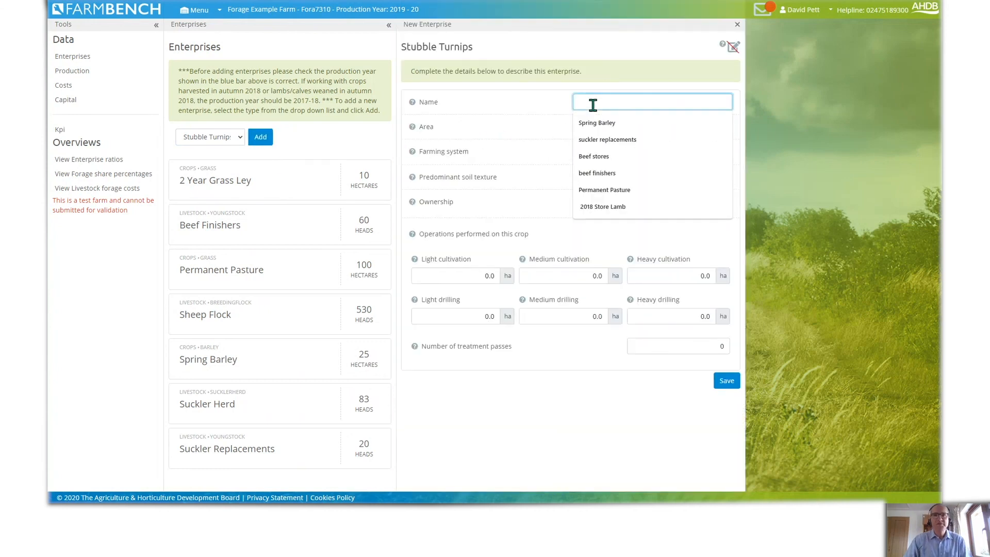
text(stubble turnips)
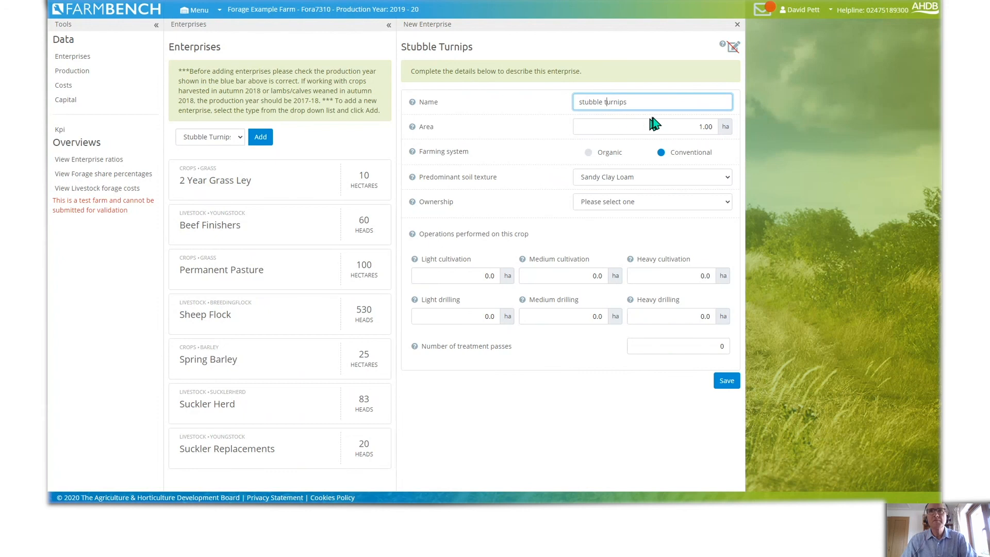
click(668, 126)
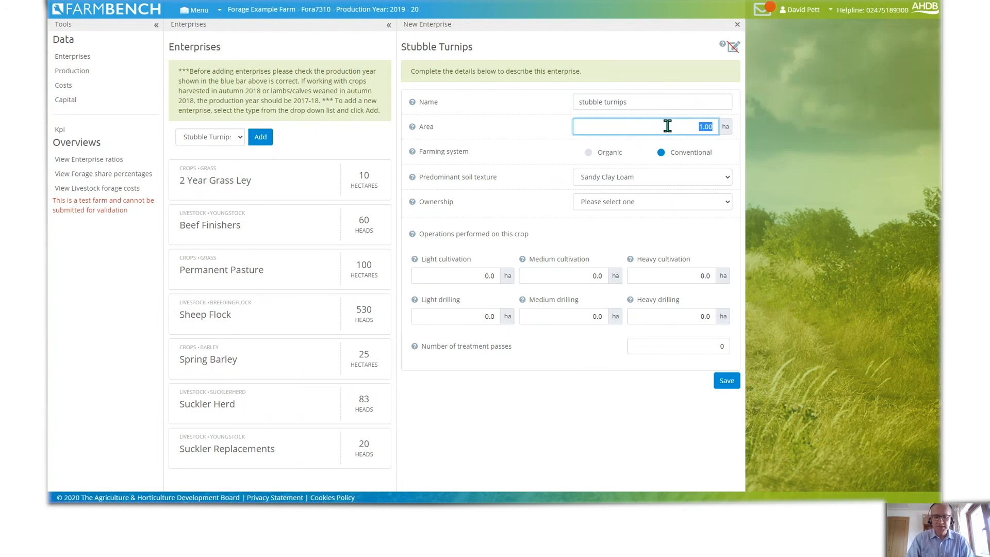
text(5)
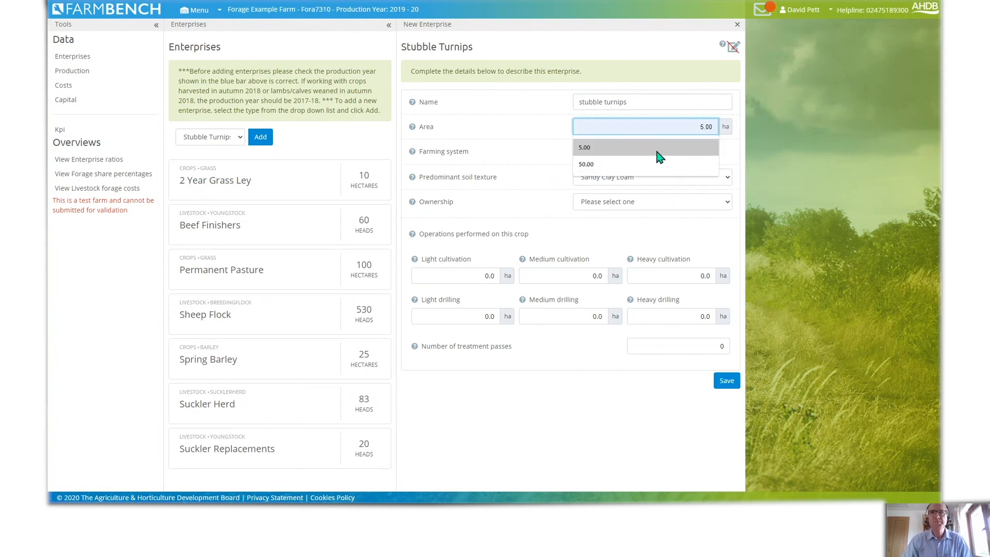
click(662, 147)
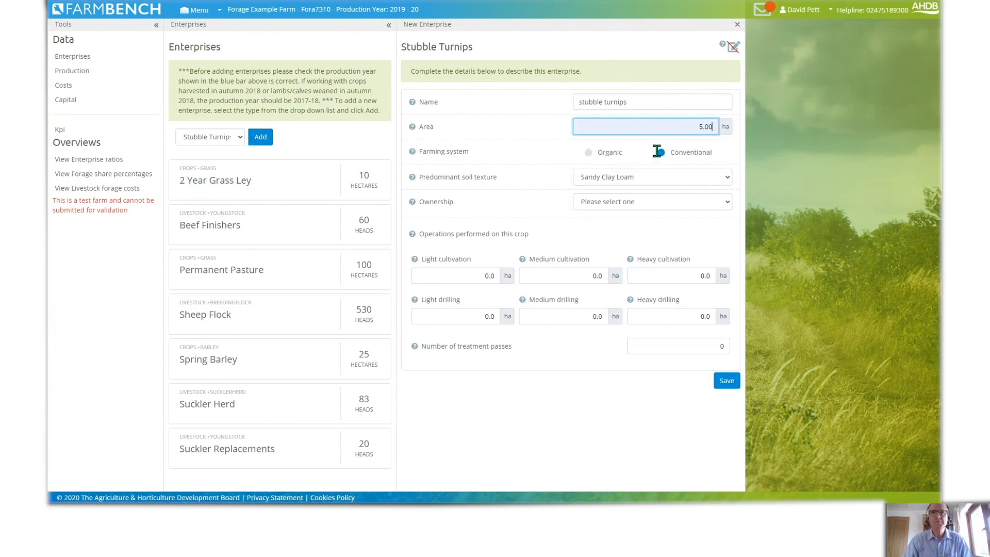
Describe the stubble turnips land as Long term let or owned, Non-SDA, grazed and double use, with grazing recorded in weeks
click(651, 207)
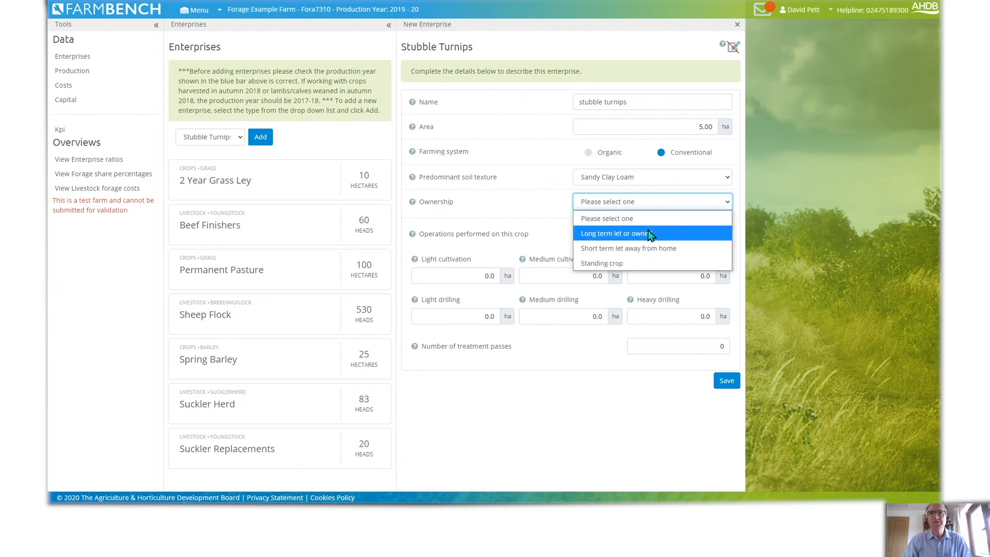
click(651, 234)
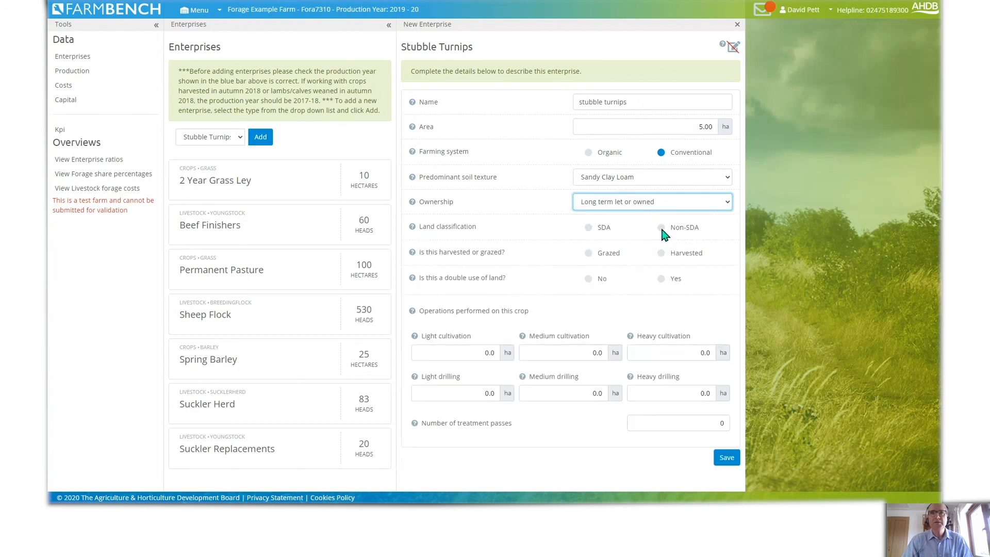
click(662, 231)
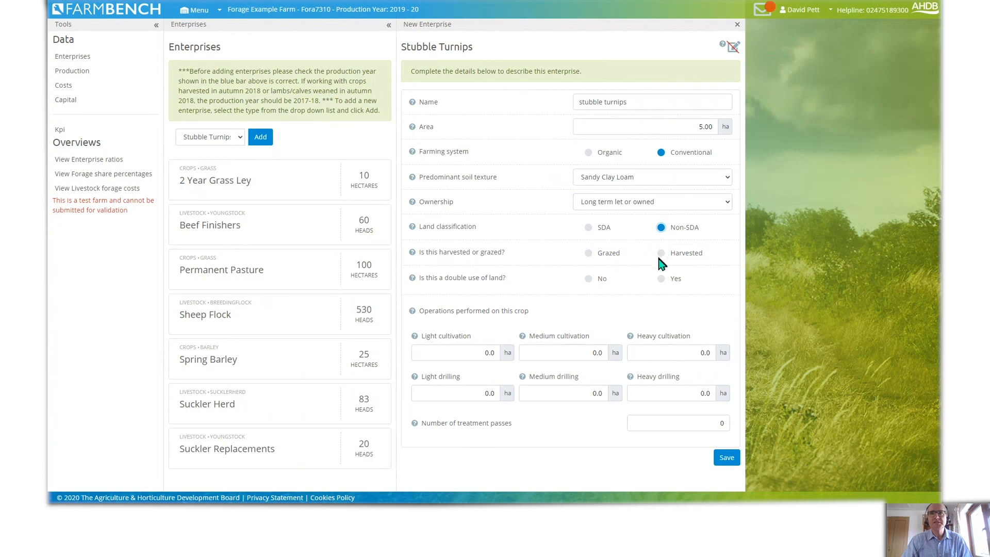
click(589, 253)
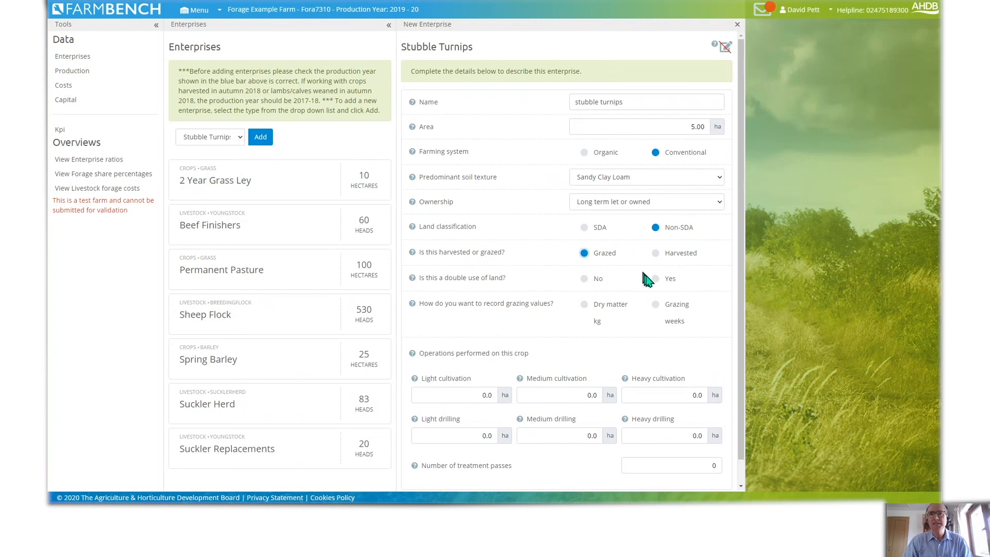
click(655, 278)
click(656, 305)
Set medium cultivation and medium drilling to 5 ha each, enter 1 treatment pass, and save the stubble turnips enterprise
scroll(658, 308, down, 1)
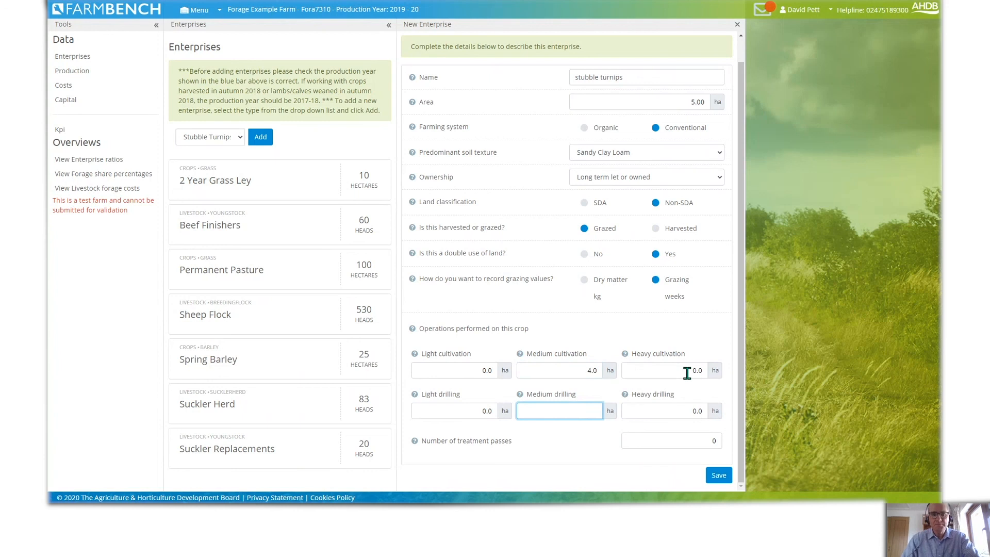
click(582, 370)
text(5)
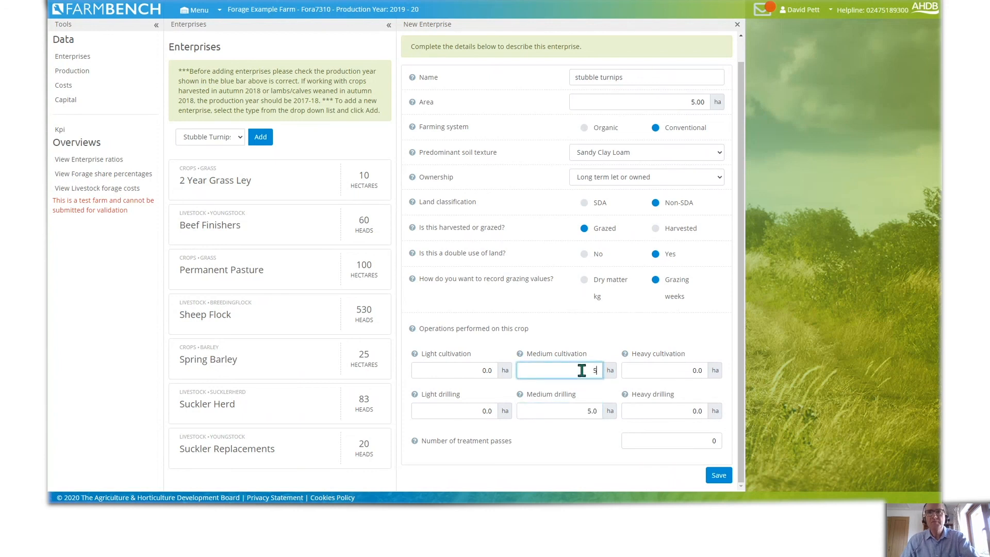
click(690, 442)
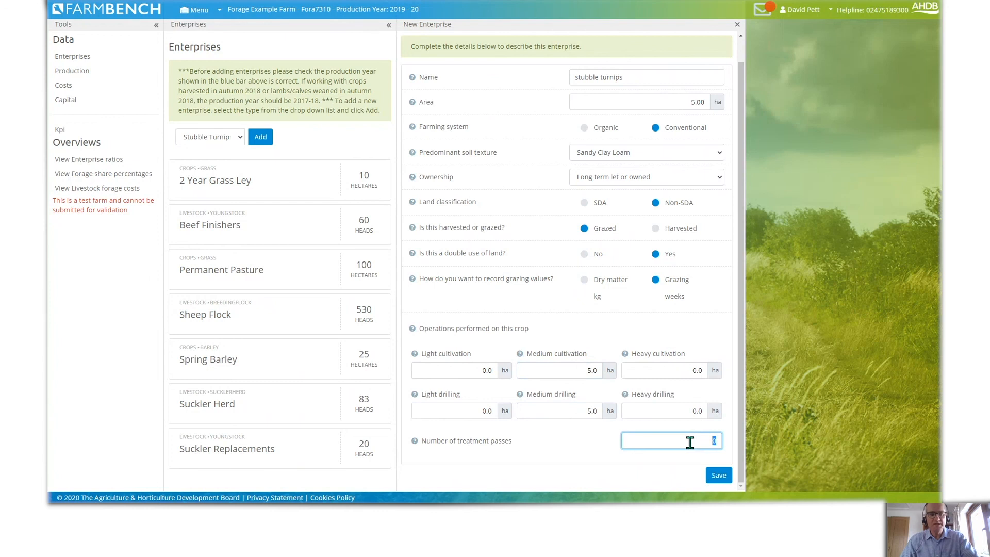
text(1)
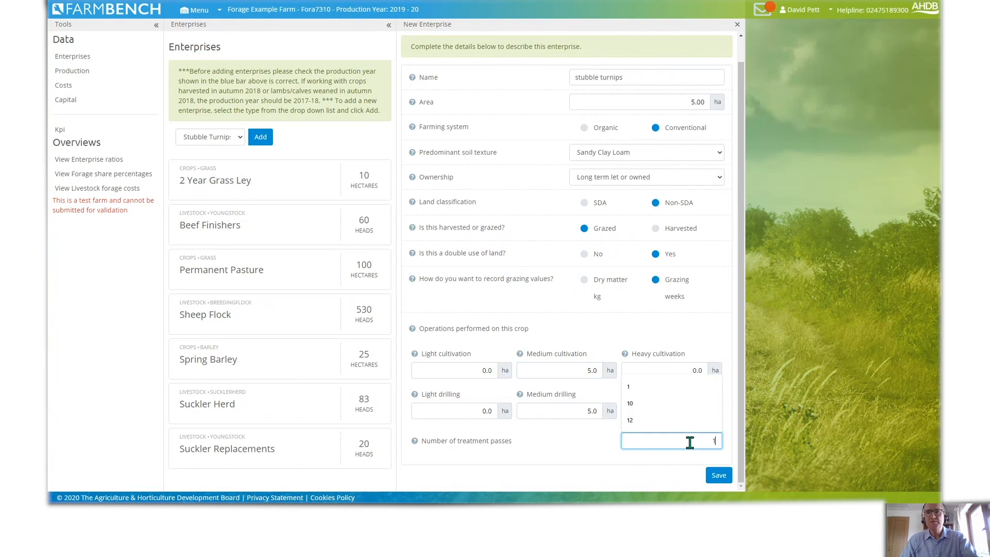
click(722, 480)
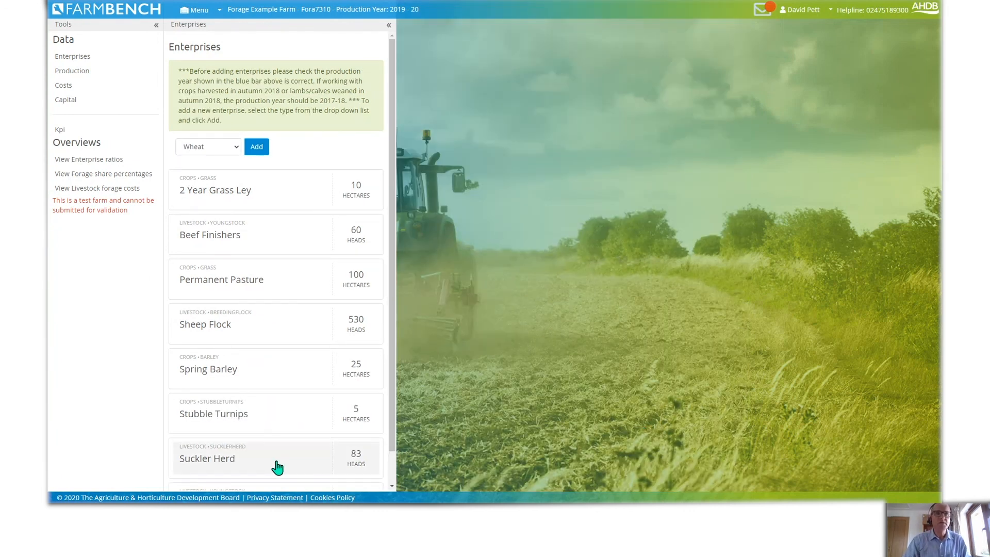
In the production data, view the 2 Year Grass Ley's clamped forage form and open its grazing record
click(74, 72)
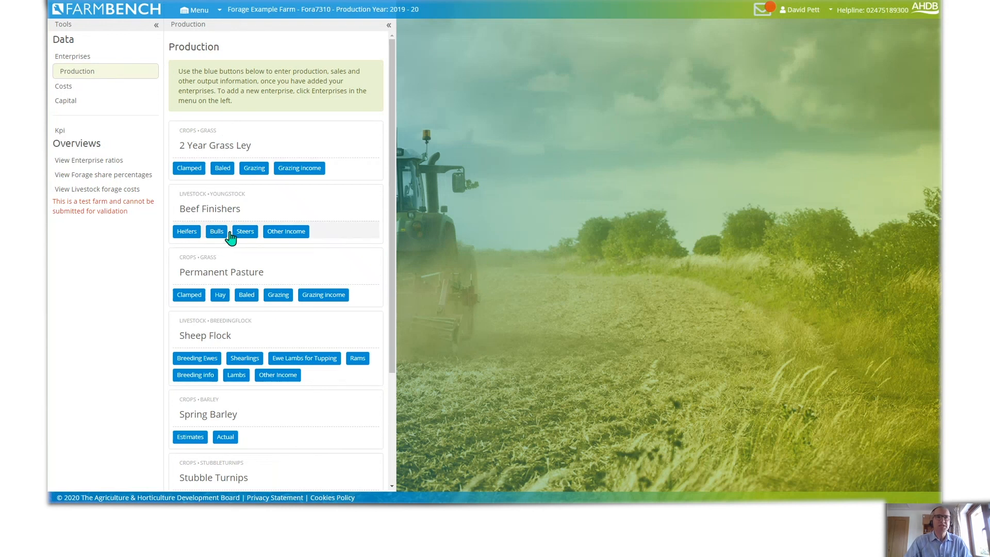
click(189, 172)
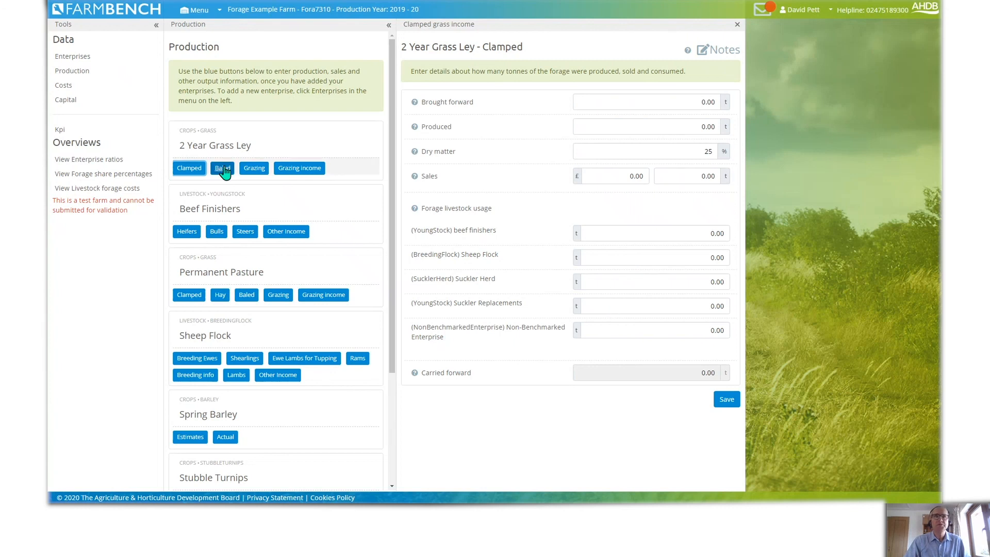
click(255, 171)
click(254, 171)
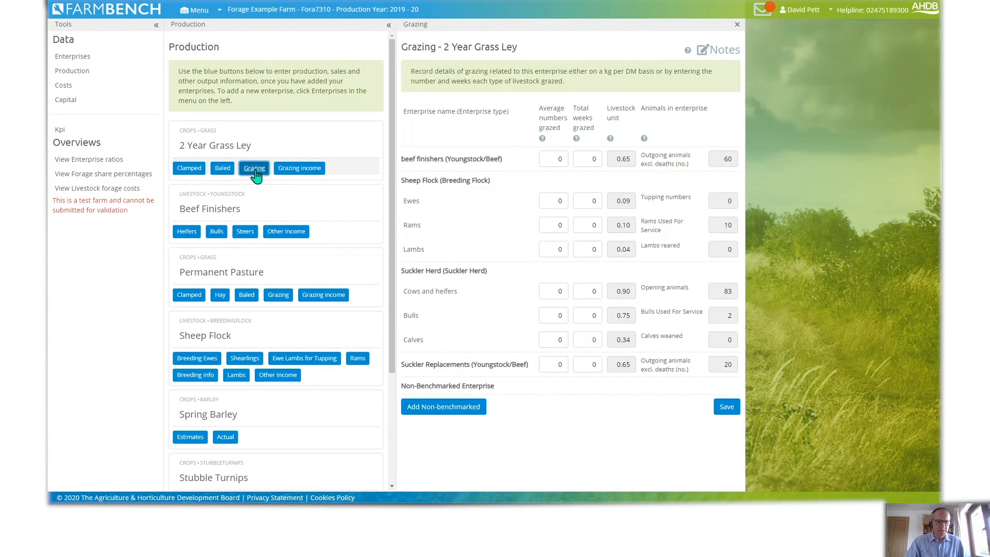